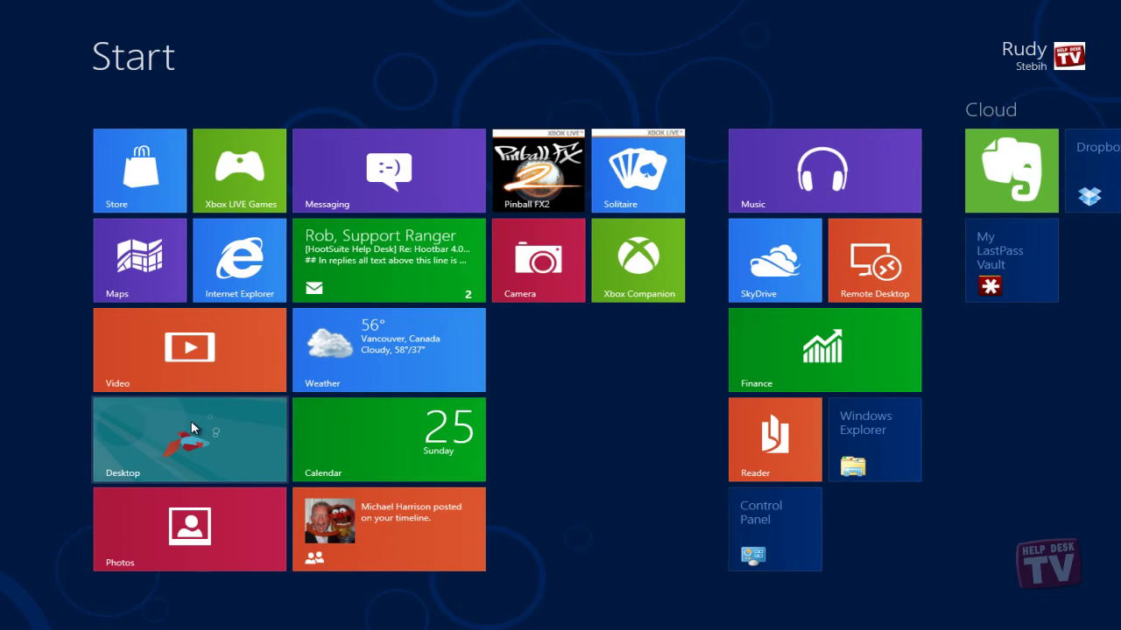
# - Go to the desktop, open Task Manager, and check the actions available for the running Solitaire app
pyautogui.click(191, 423)
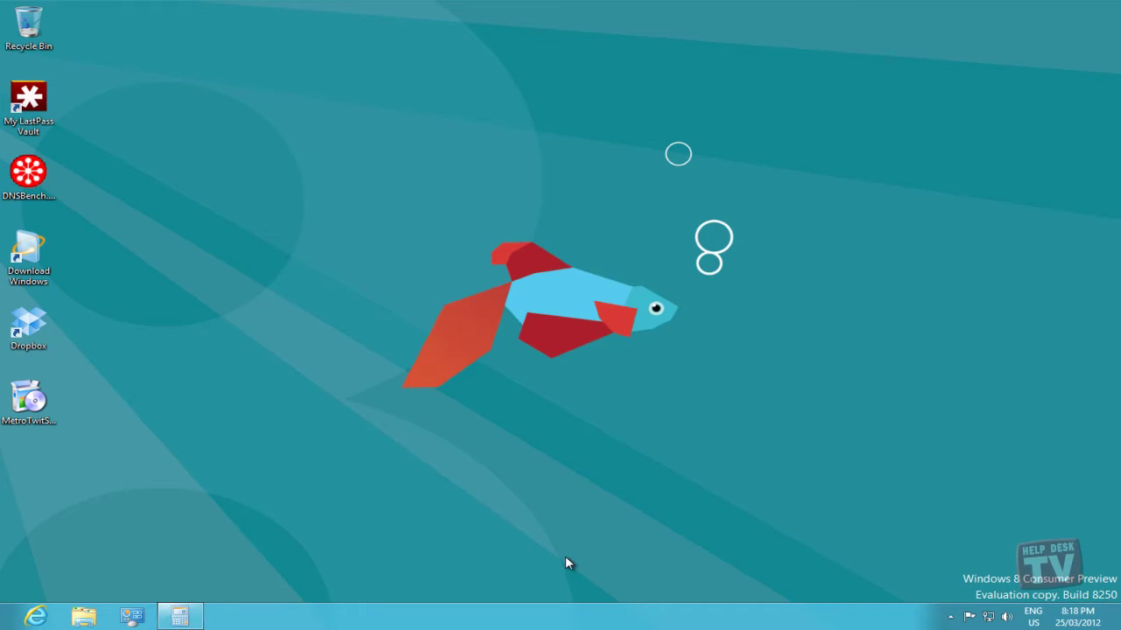
pyautogui.rightClick(601, 607)
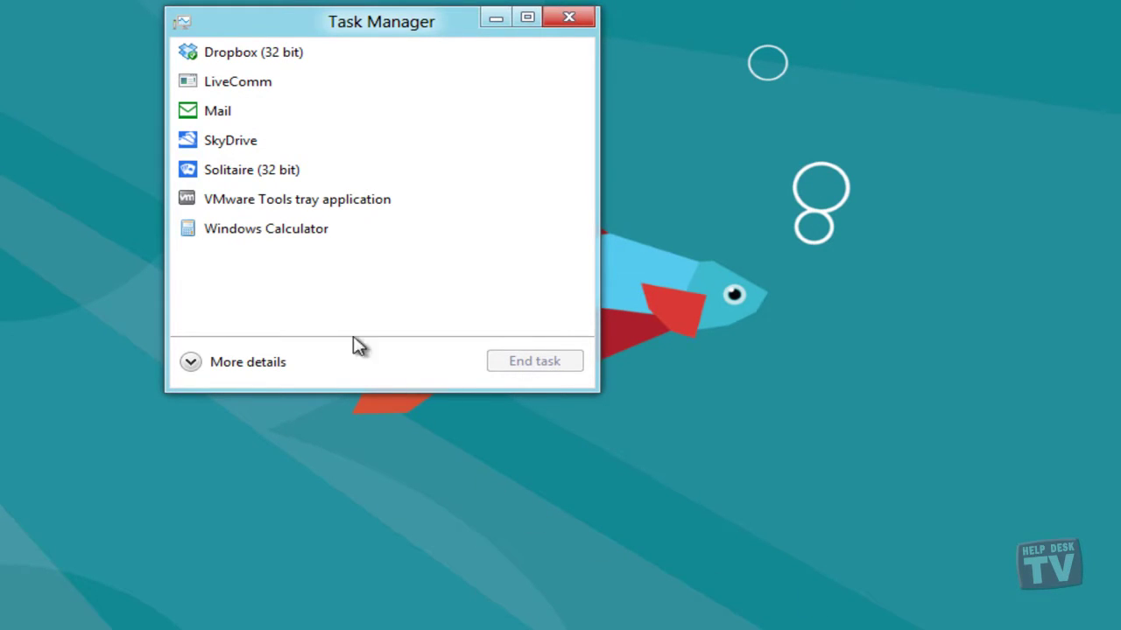
pyautogui.rightClick(249, 171)
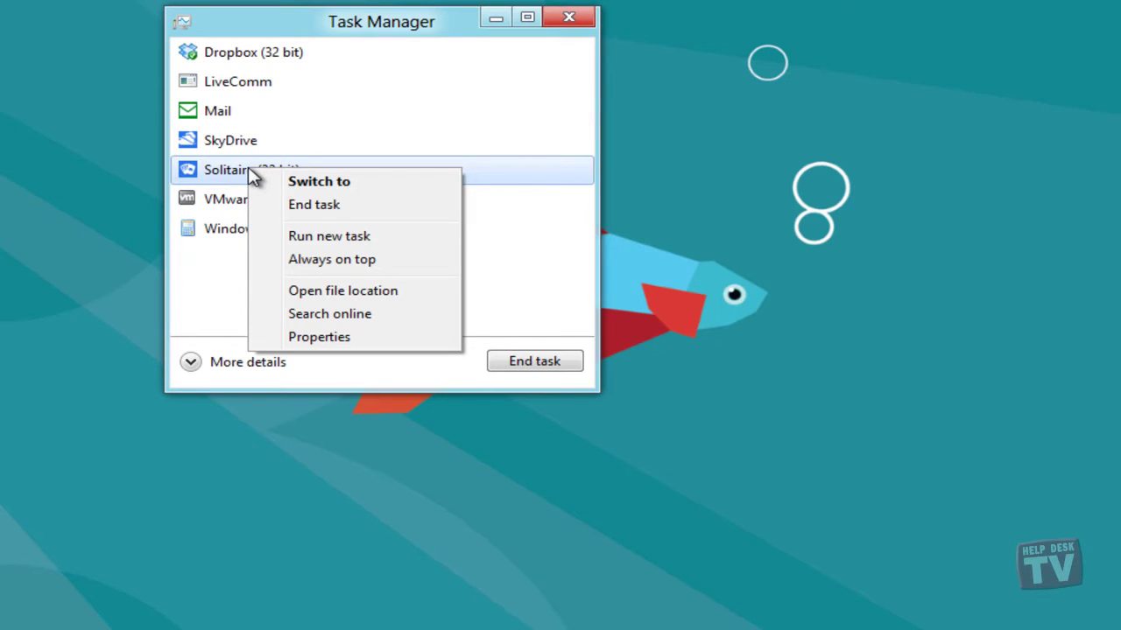
pyautogui.click(212, 277)
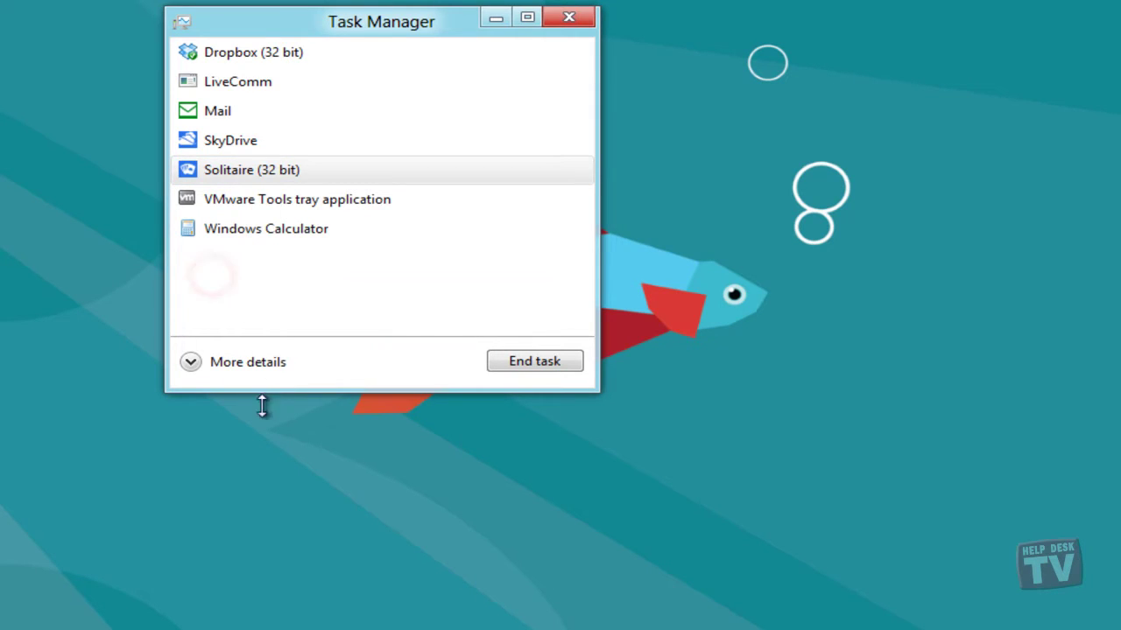
# - Expand Task Manager to its detailed view, then review the process list and the actions available for Dropbox
pyautogui.click(191, 362)
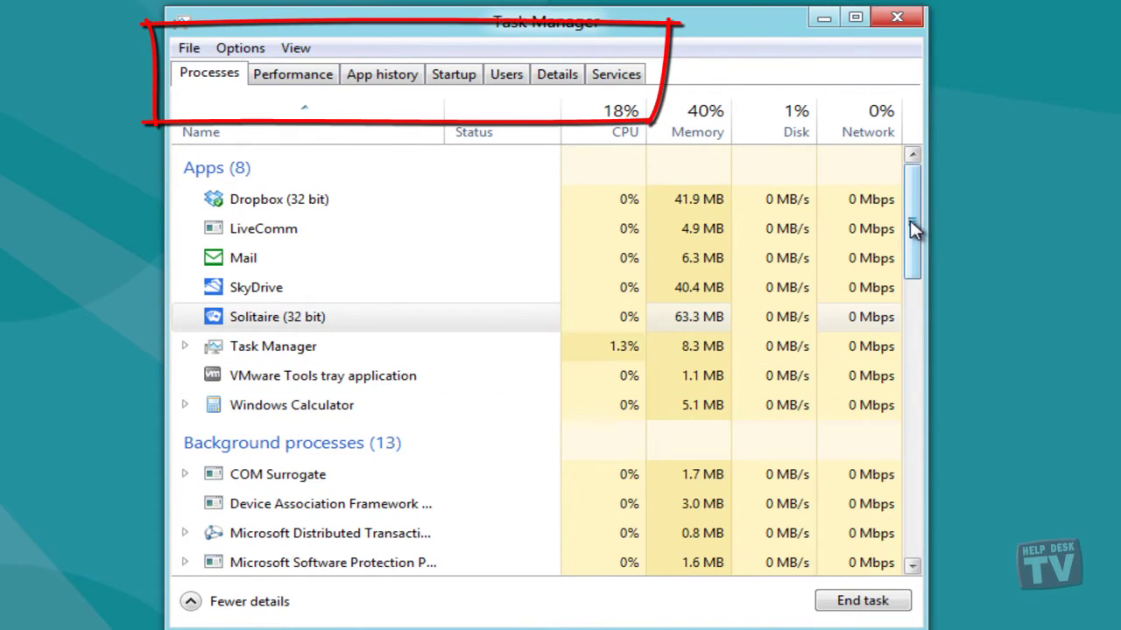
pyautogui.moveTo(910, 220)
pyautogui.mouseDown()
pyautogui.moveTo(909, 277)
pyautogui.moveTo(916, 225)
pyautogui.mouseUp()
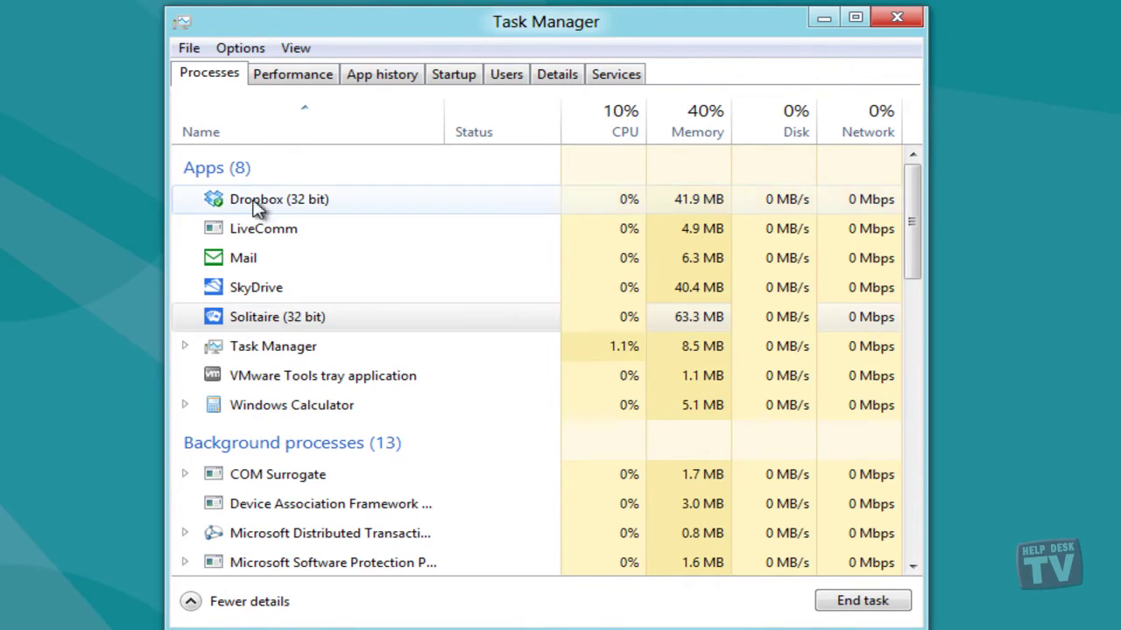
pyautogui.moveTo(913, 220); pyautogui.dragTo(613, 192)
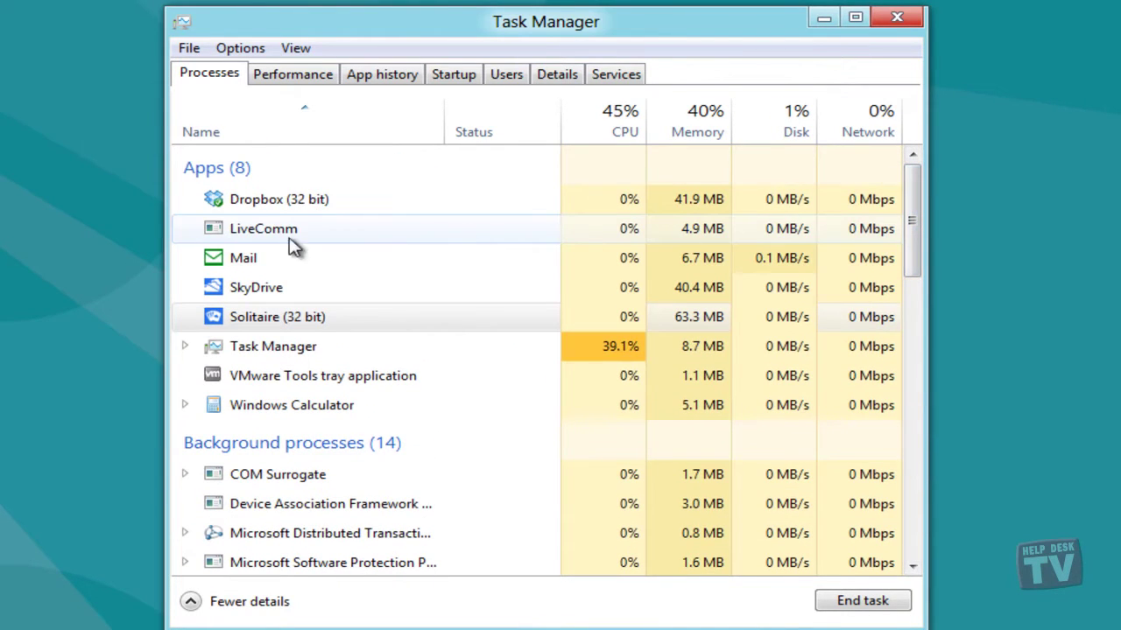
pyautogui.rightClick(254, 203)
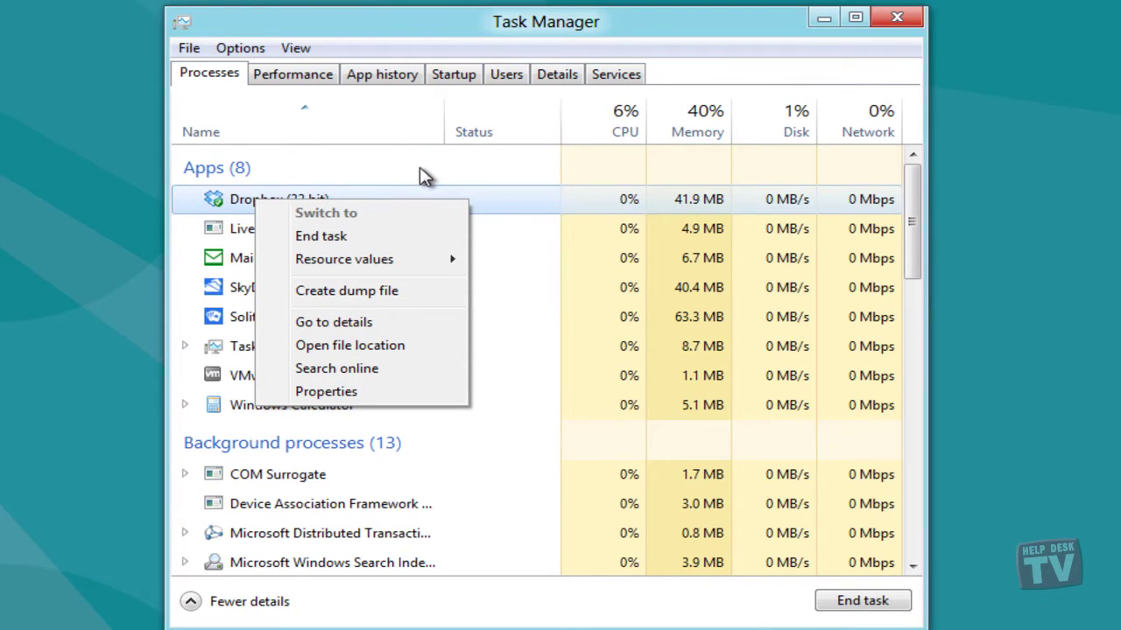
pyautogui.click(389, 27)
# - Examine the system performance graphs for the CPU and the memory
pyautogui.click(297, 75)
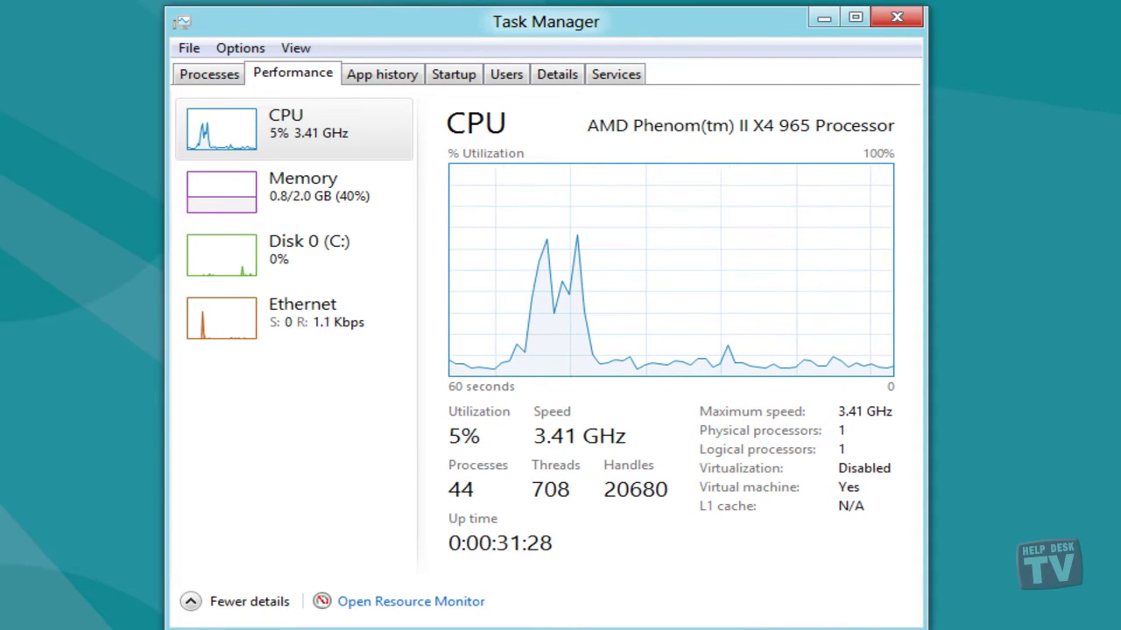
pyautogui.click(304, 198)
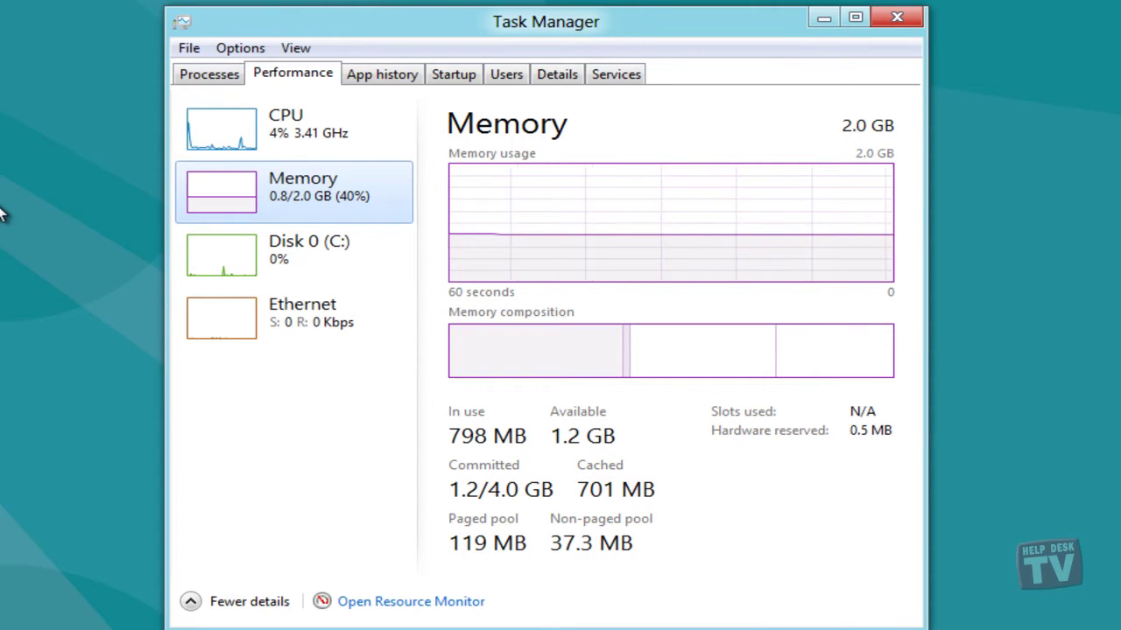
# - Review the app history for the CPU time, network use and tile updates of every listed app
pyautogui.click(387, 75)
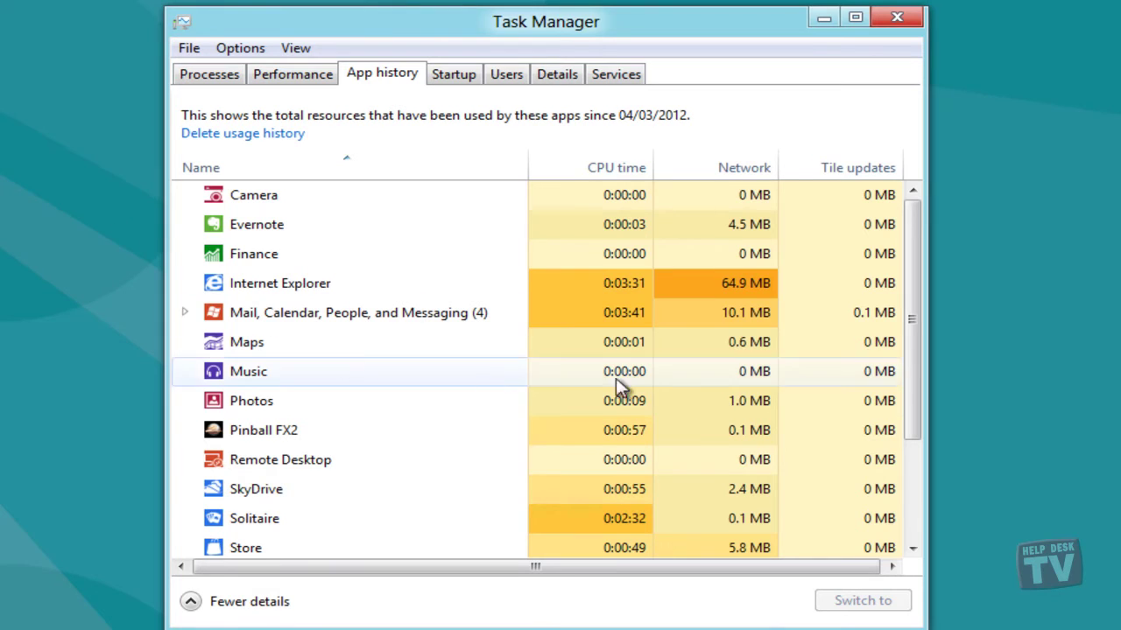
pyautogui.moveTo(910, 298); pyautogui.dragTo(909, 329)
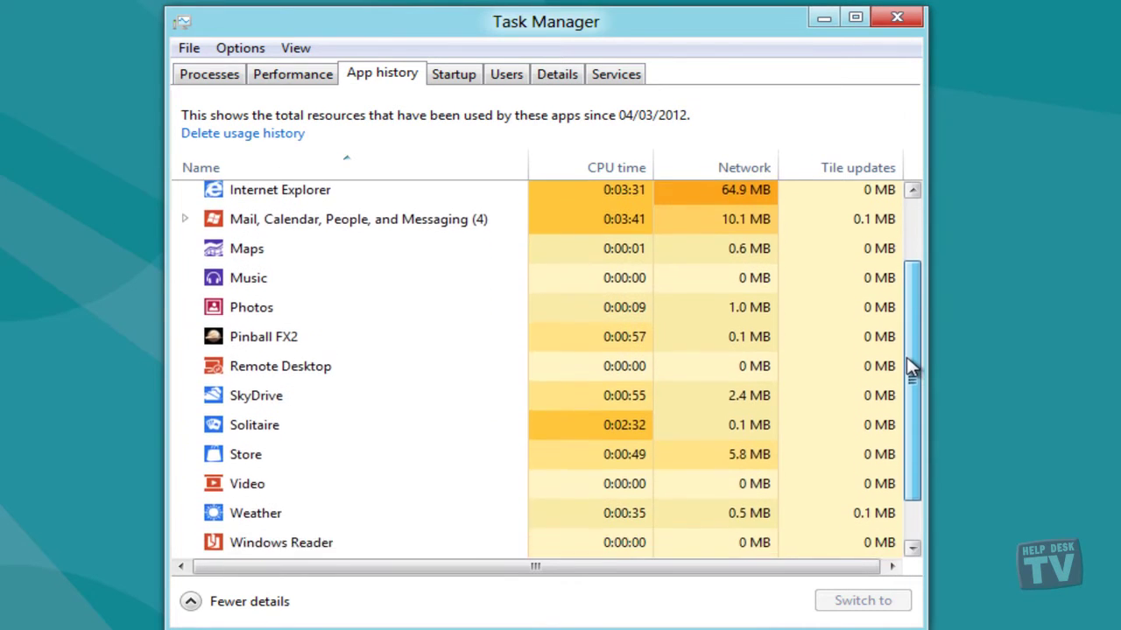
pyautogui.moveTo(909, 362); pyautogui.dragTo(887, 452)
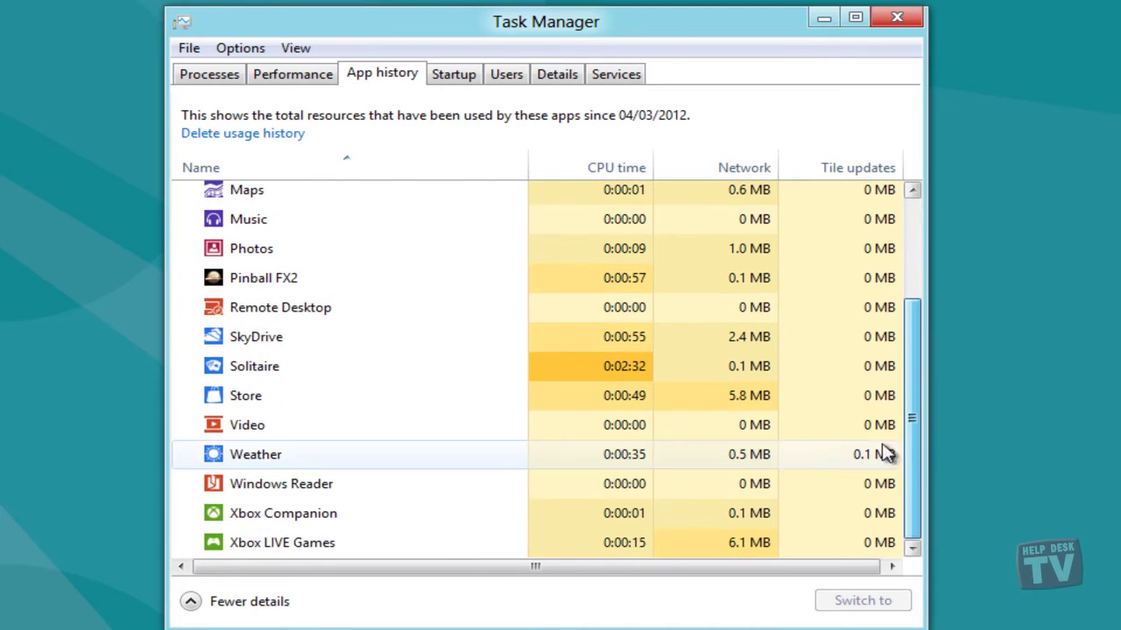
pyautogui.click(337, 457)
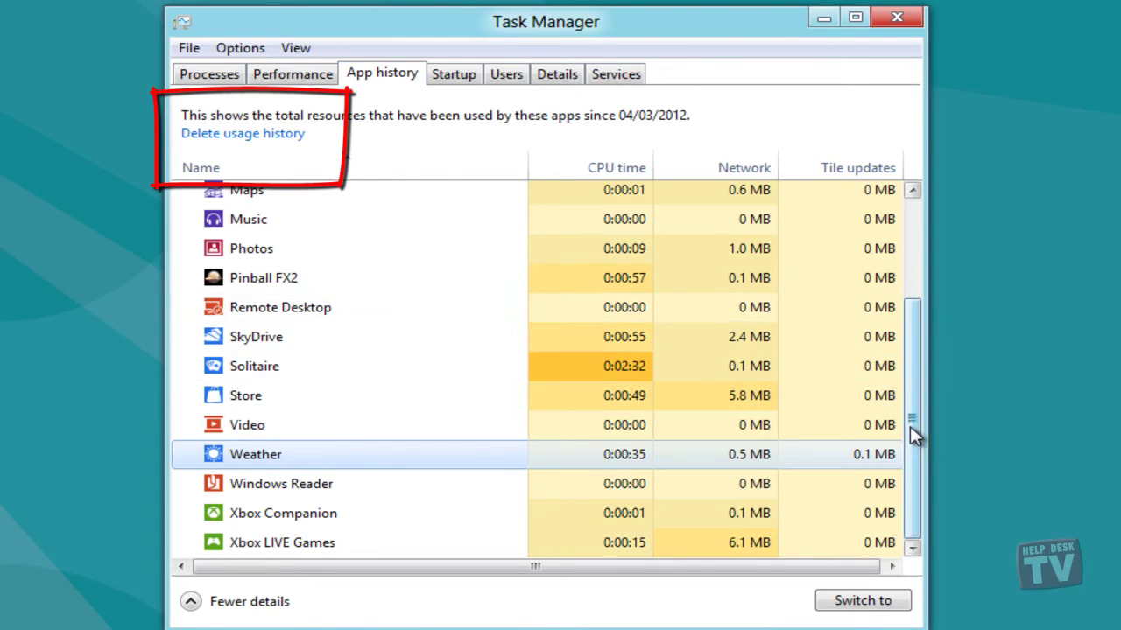
pyautogui.moveTo(913, 434); pyautogui.dragTo(920, 303)
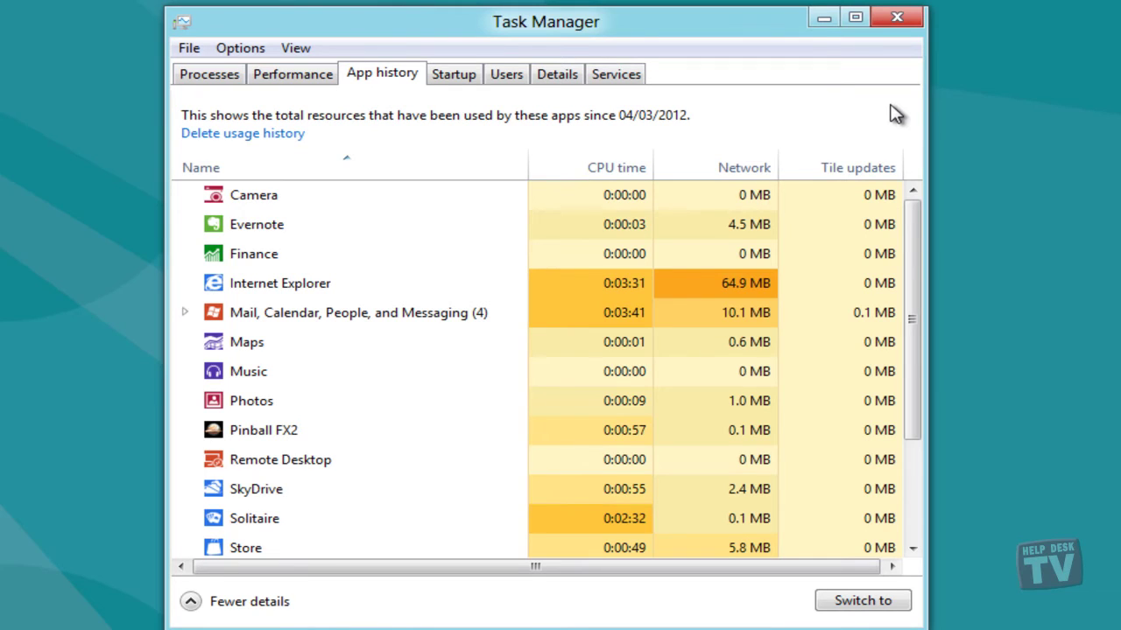
# - Review the startup programs and check the actions available for the signed-in user account
pyautogui.click(455, 77)
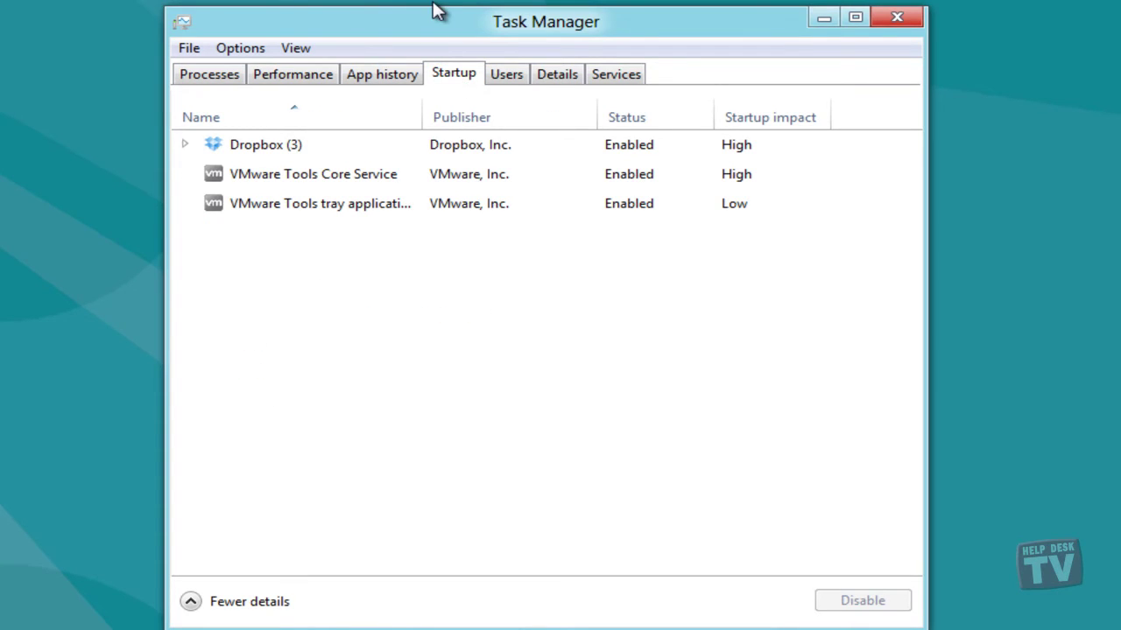
pyautogui.click(508, 76)
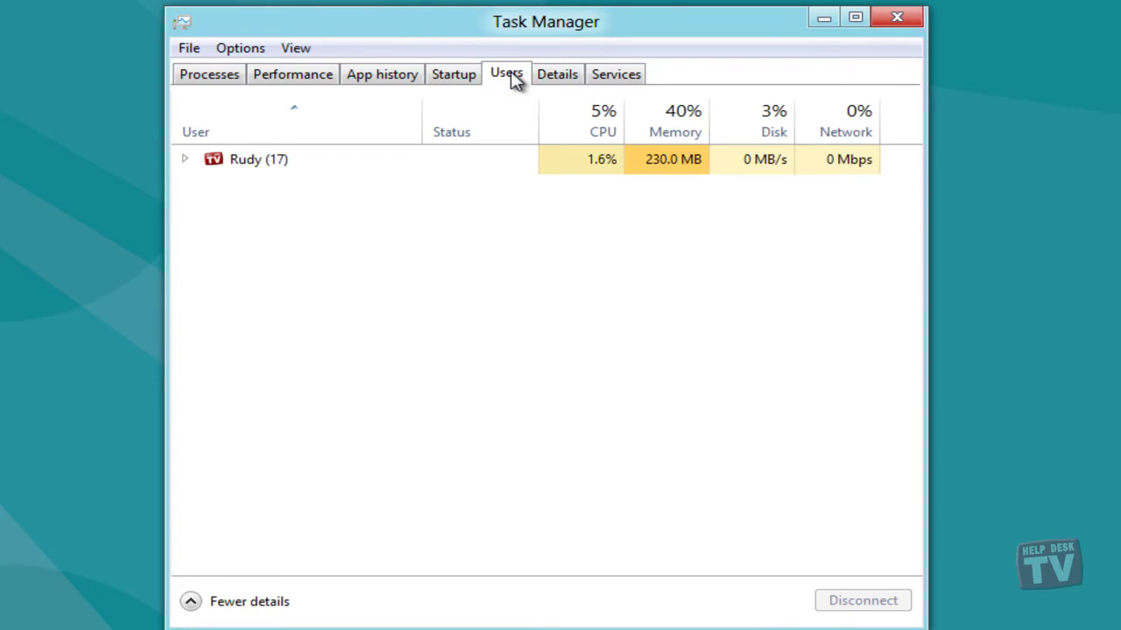
pyautogui.rightClick(265, 165)
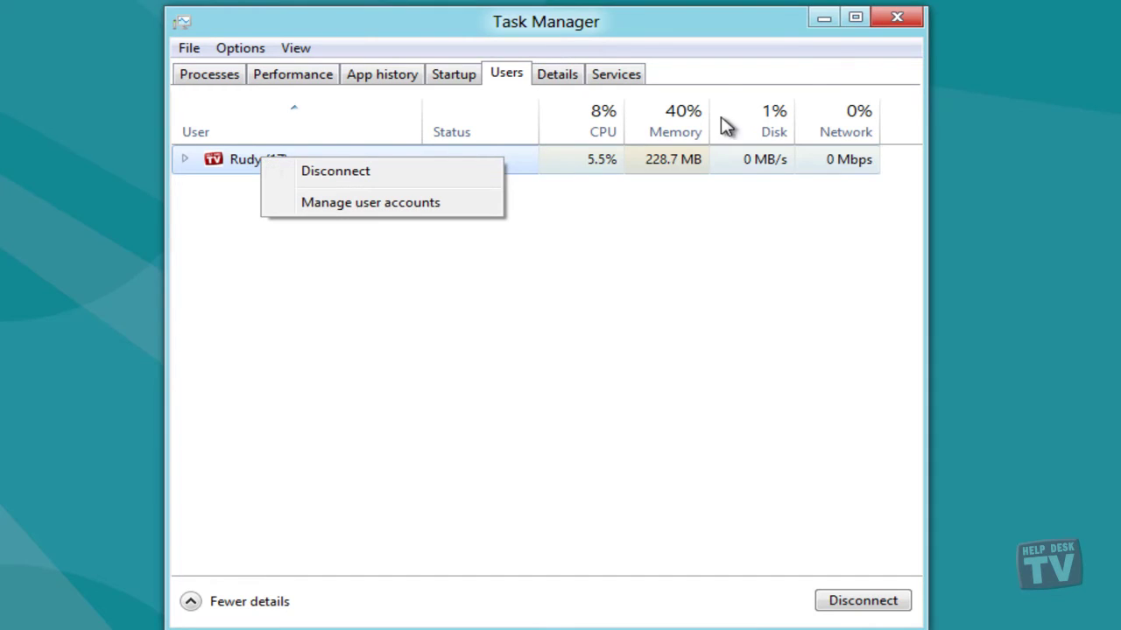
pyautogui.click(747, 19)
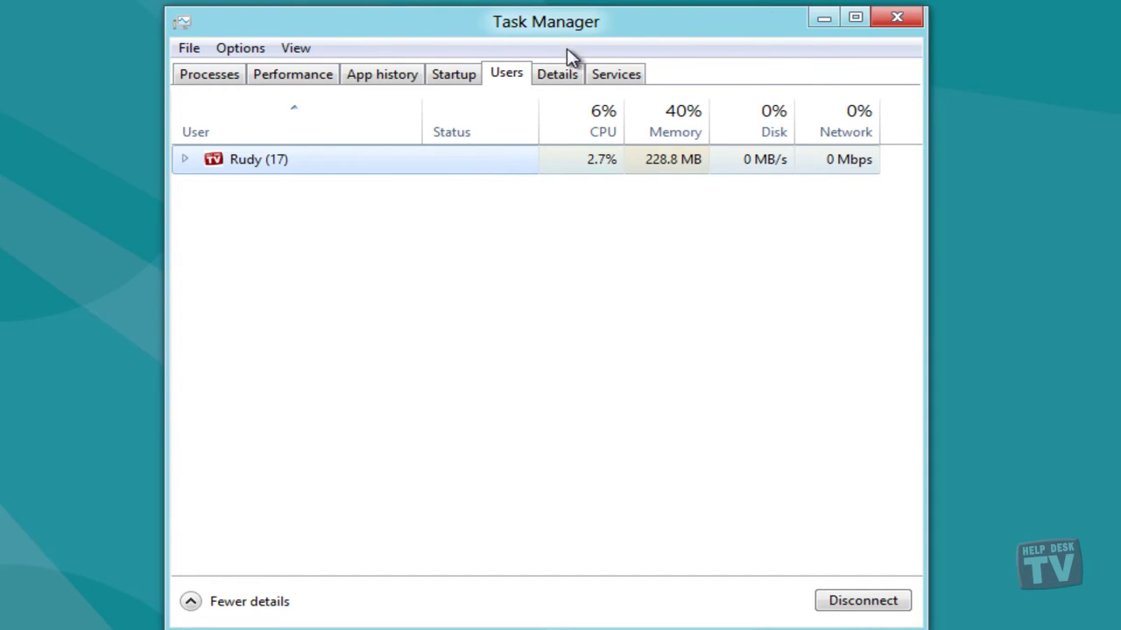
# - Examine the detailed list of running processes and the priority levels available for Dropbox.exe
pyautogui.click(564, 76)
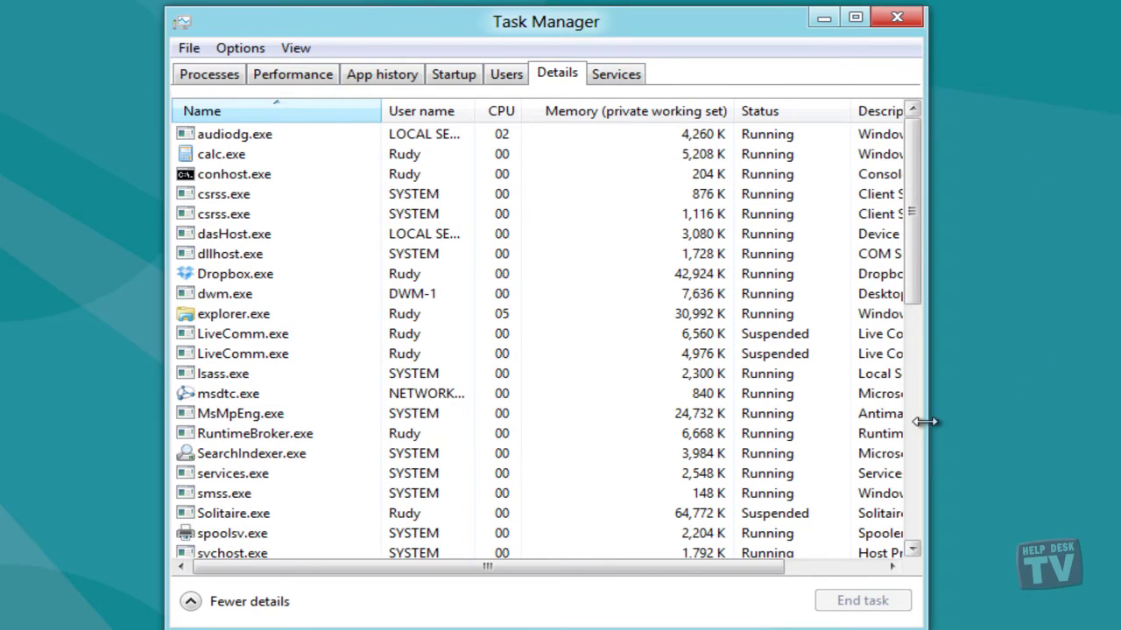
pyautogui.moveTo(710, 568)
pyautogui.mouseDown()
pyautogui.moveTo(853, 573)
pyautogui.moveTo(622, 574)
pyautogui.mouseUp()
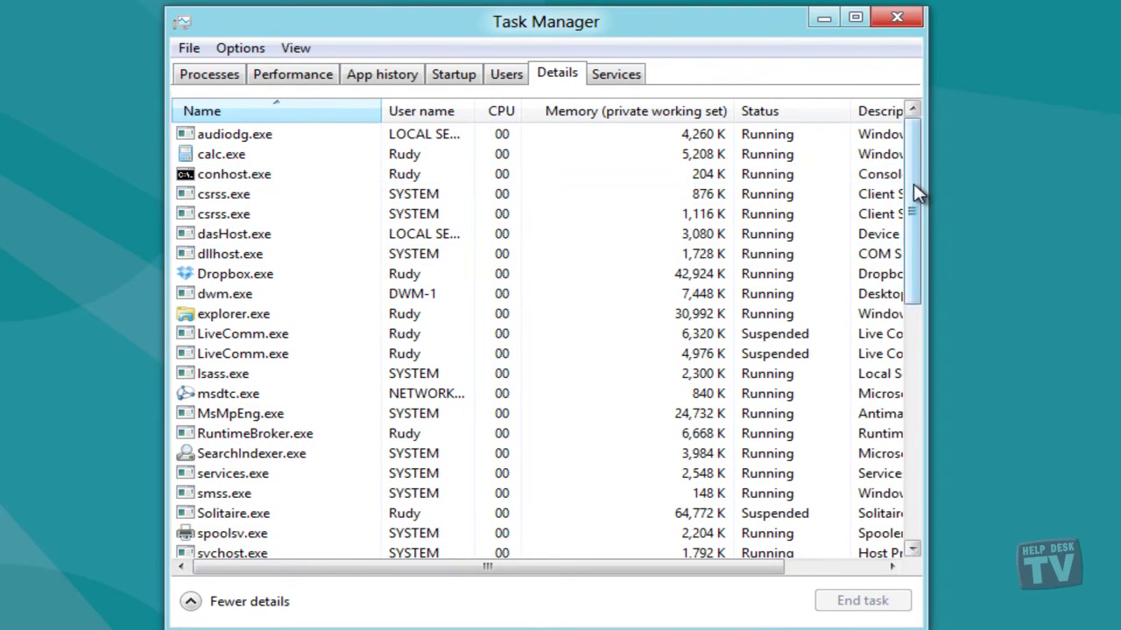
pyautogui.moveTo(913, 186); pyautogui.dragTo(1066, 164)
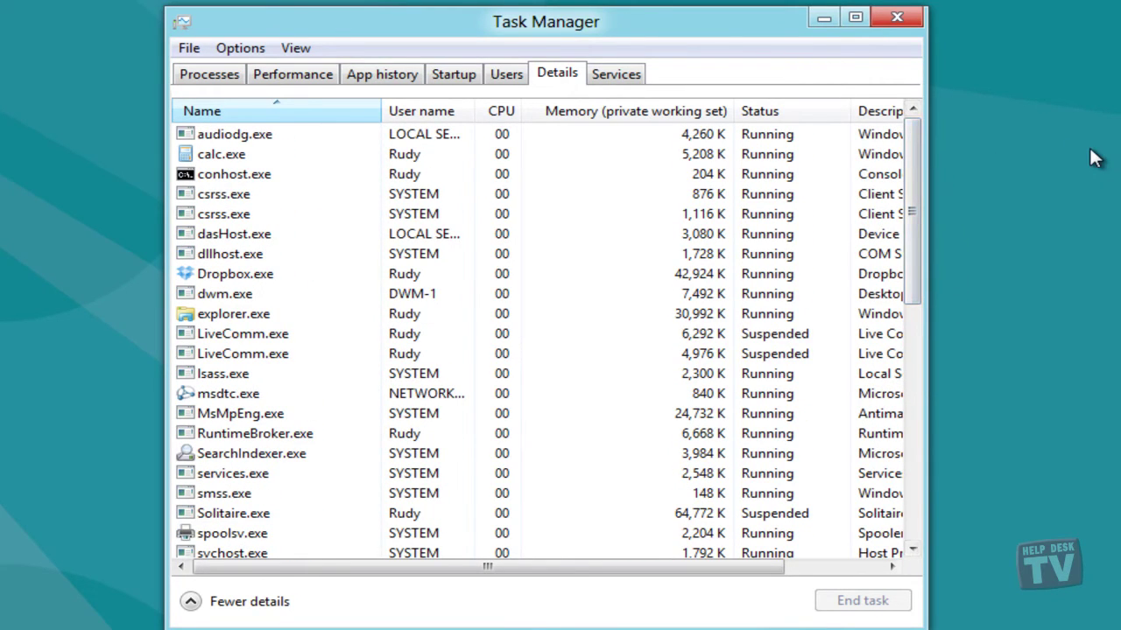
pyautogui.moveTo(696, 567)
pyautogui.mouseDown()
pyautogui.moveTo(823, 578)
pyautogui.moveTo(691, 571)
pyautogui.mouseUp()
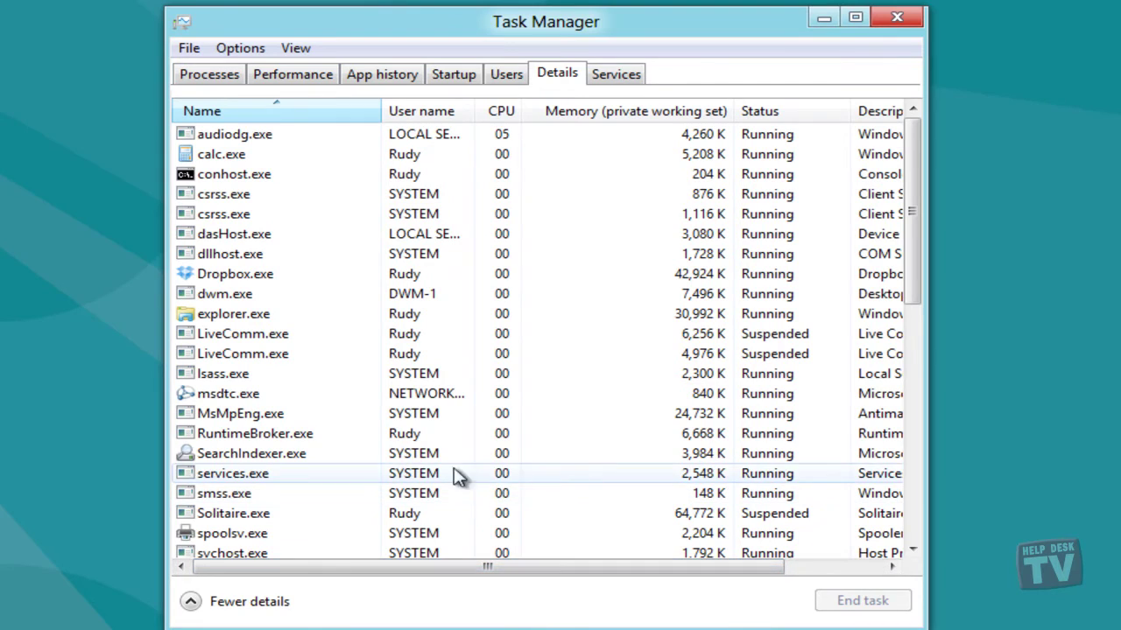
pyautogui.click(247, 279)
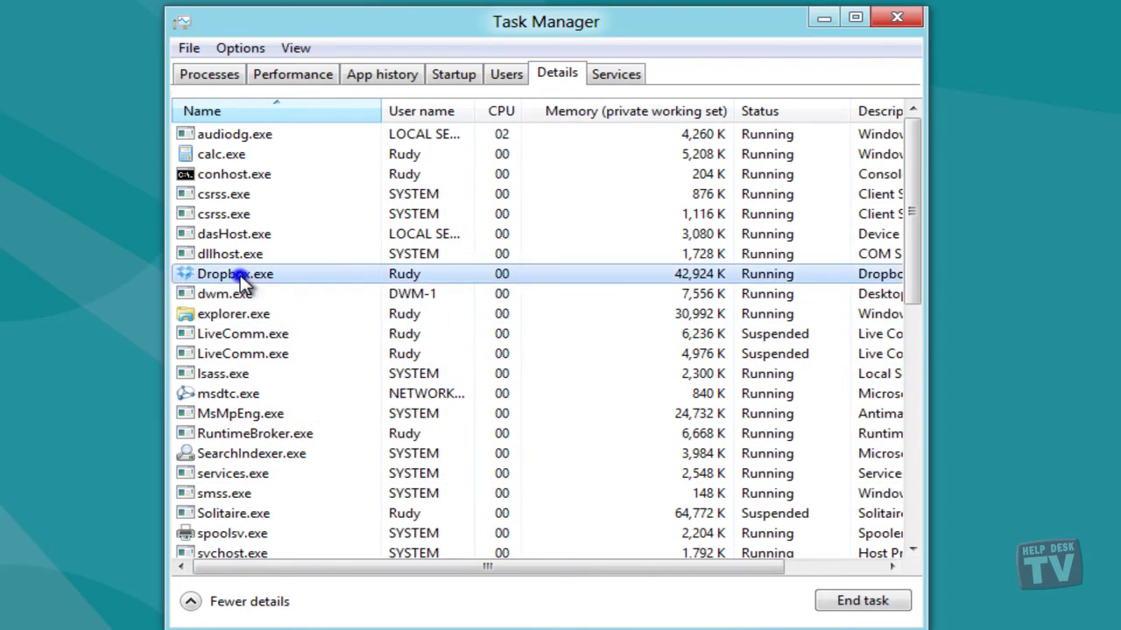
pyautogui.rightClick(242, 275)
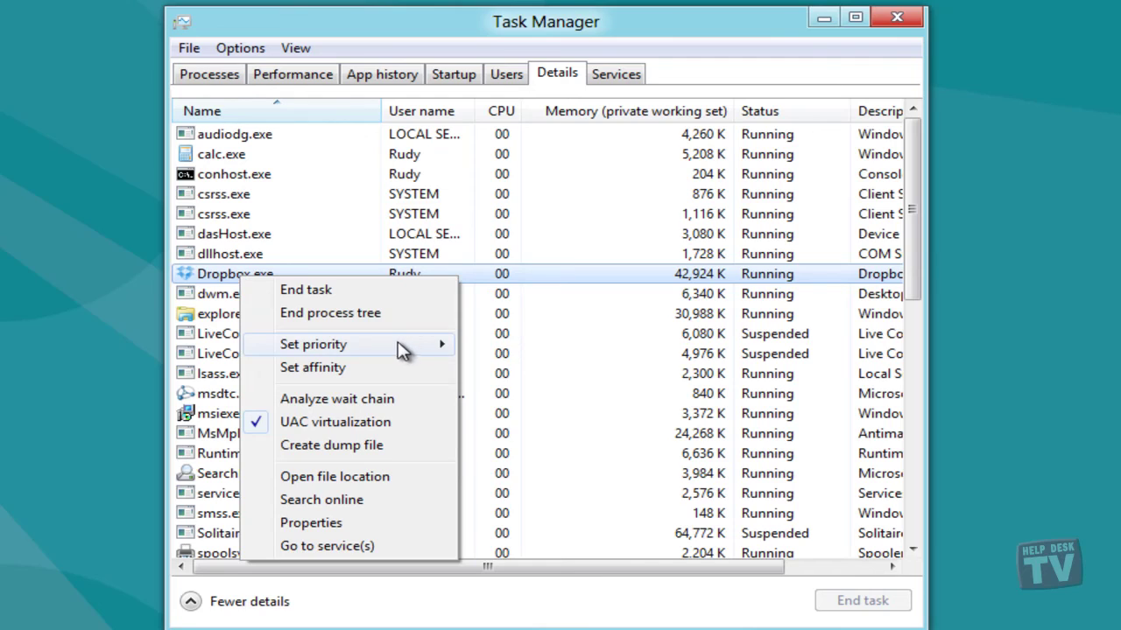
pyautogui.moveTo(396, 350)
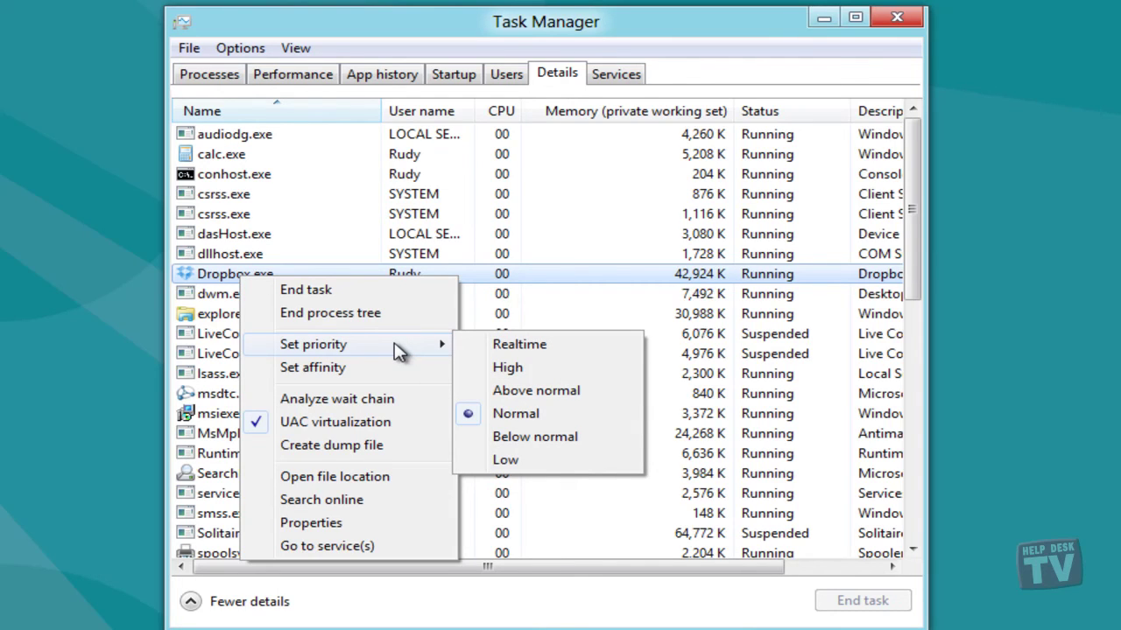
pyautogui.click(705, 20)
# - Show the list of services and widen its Name and Group columns so their entries are fully readable
pyautogui.click(616, 77)
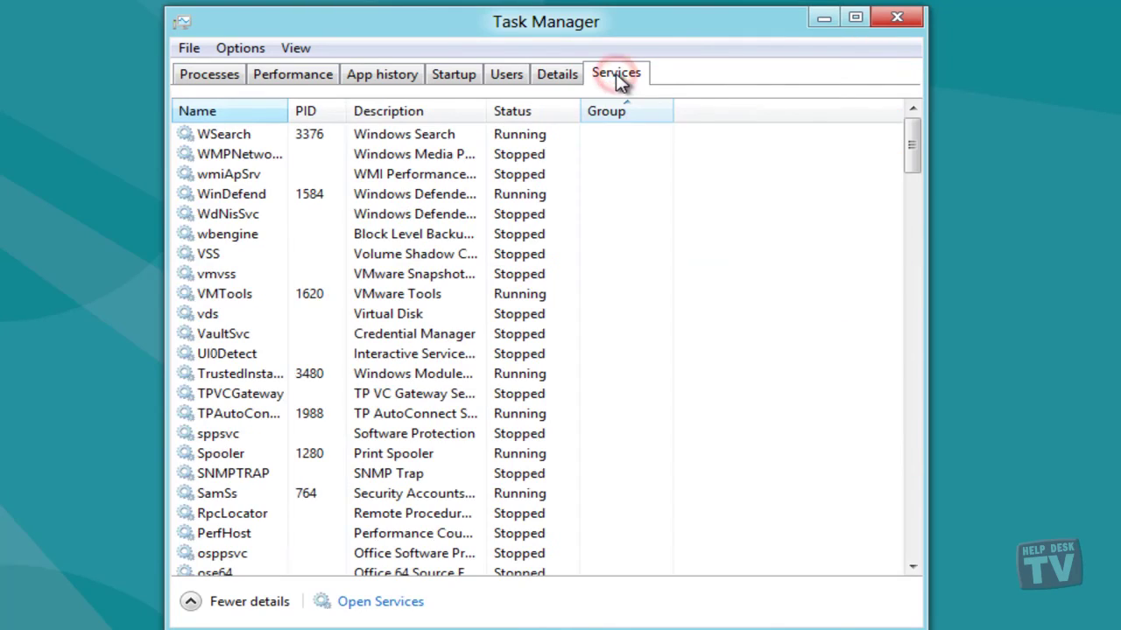
pyautogui.moveTo(288, 112); pyautogui.dragTo(358, 127)
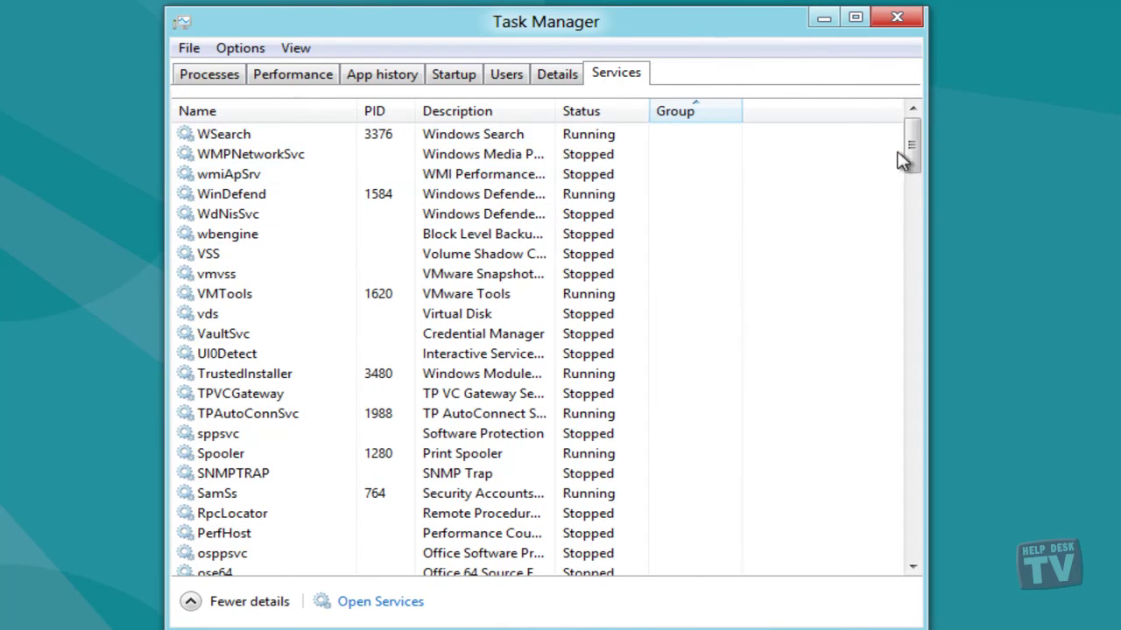
pyautogui.moveTo(910, 140); pyautogui.dragTo(911, 237)
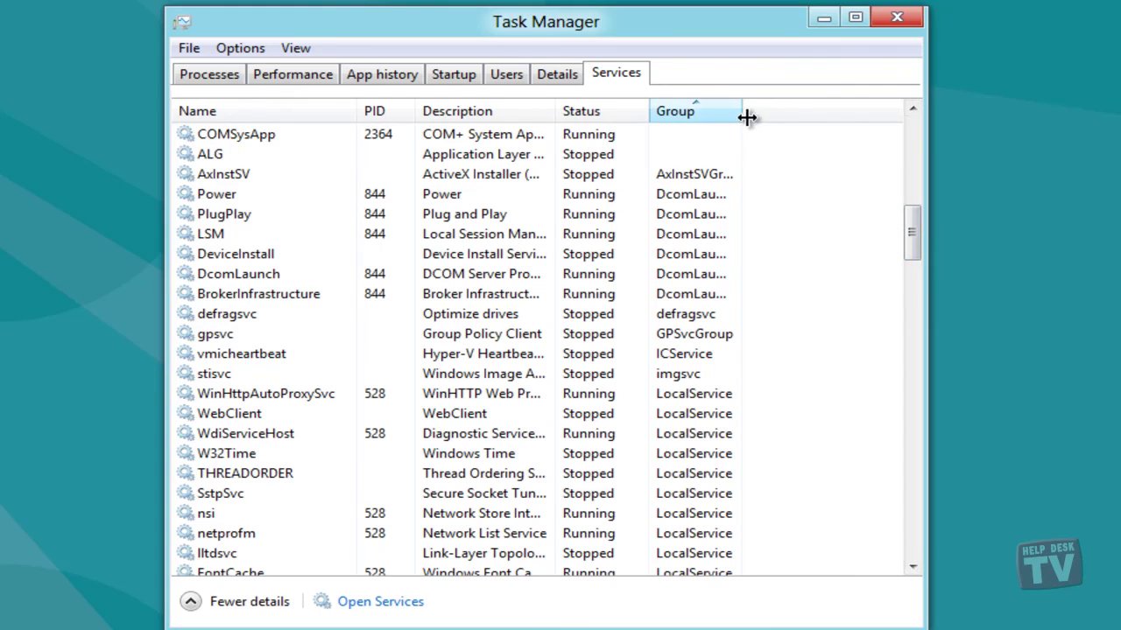
pyautogui.moveTo(743, 112); pyautogui.dragTo(827, 138)
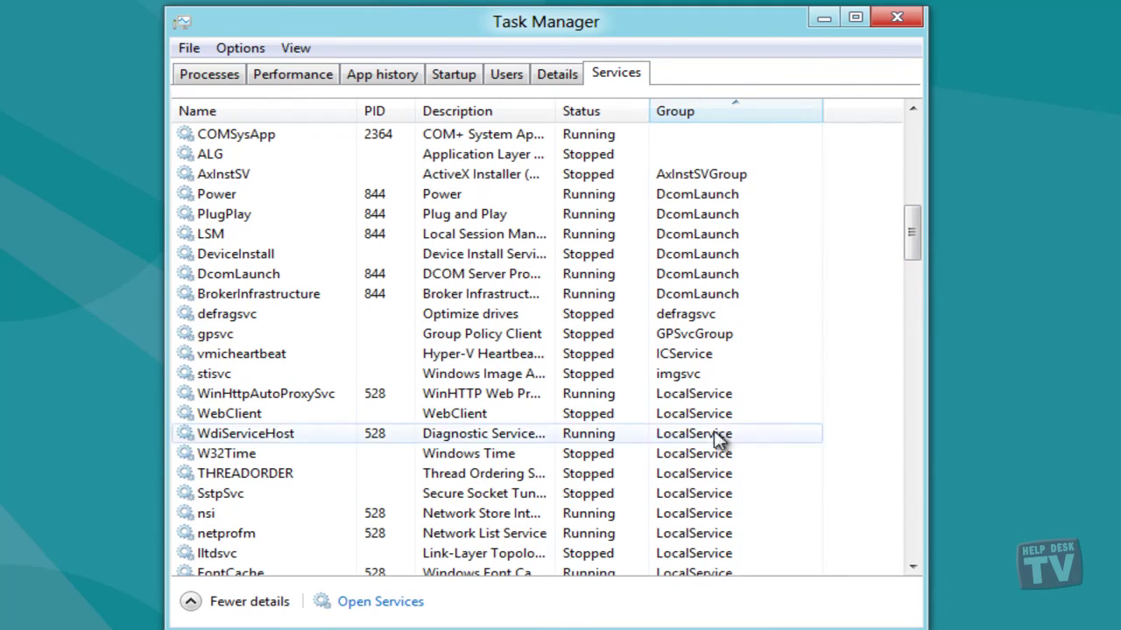
# - Check the actions available for the W32Time service
pyautogui.click(245, 459)
pyautogui.rightClick(244, 461)
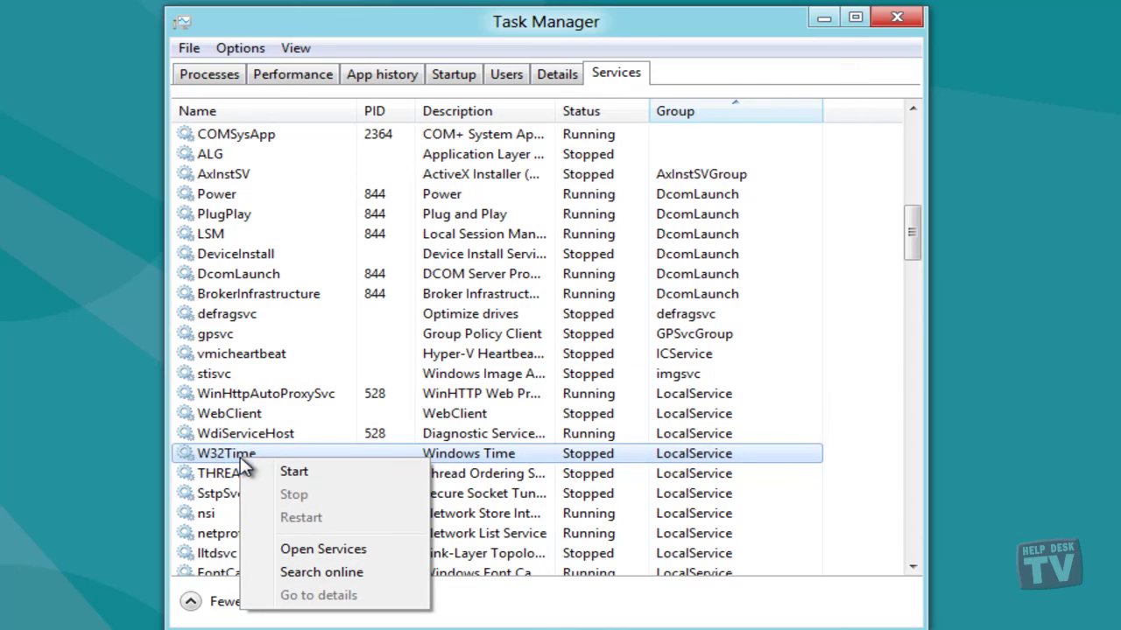